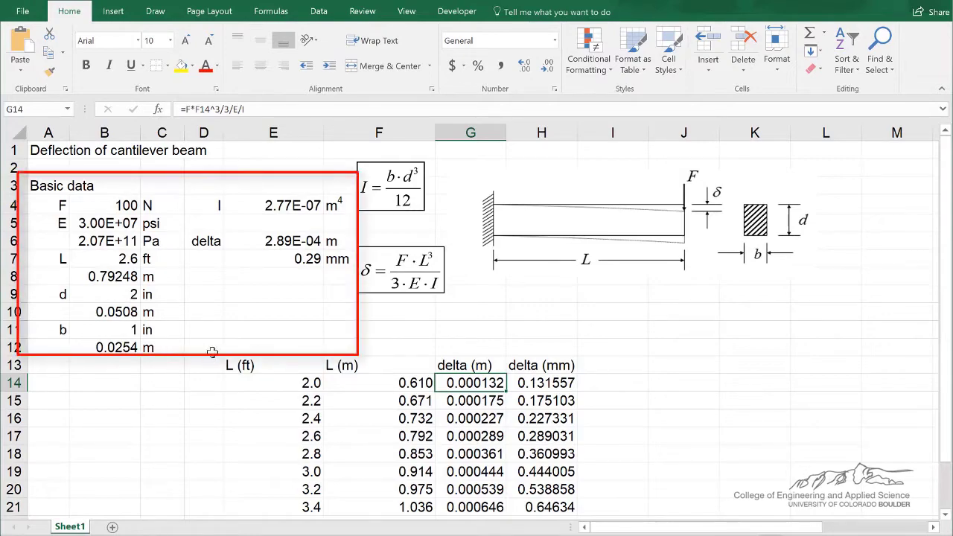
Set the force F in the basic data to 200 N.
click(113, 205)
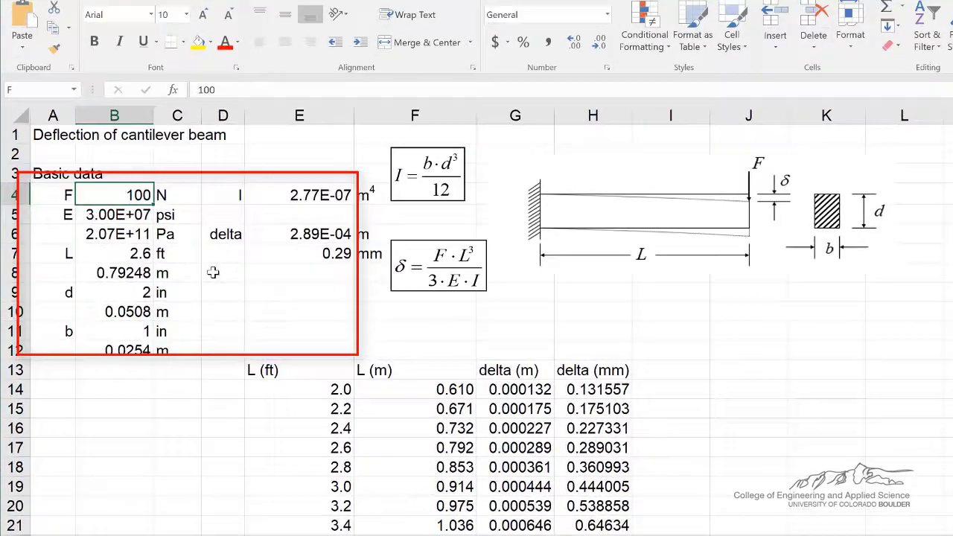
text(200)
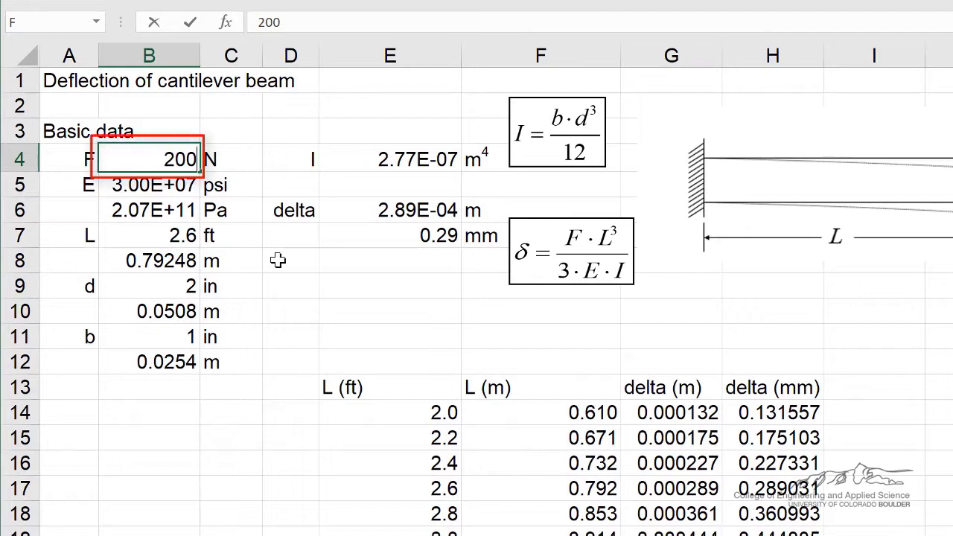
key(Return)
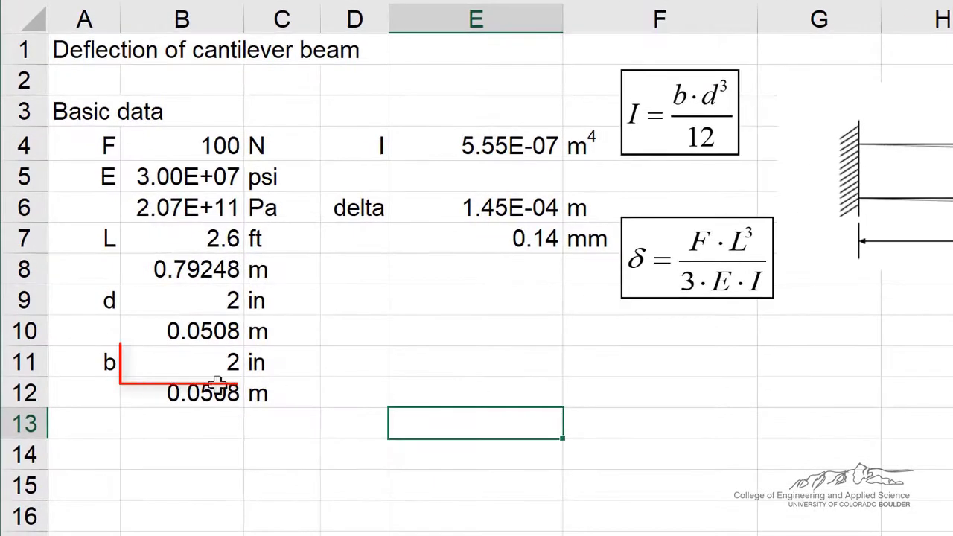
Set the width b to 1 in and fill E13:E23 with widths from 0.5 to 1.5 in increments of 0.1.
click(216, 372)
text(0.6)
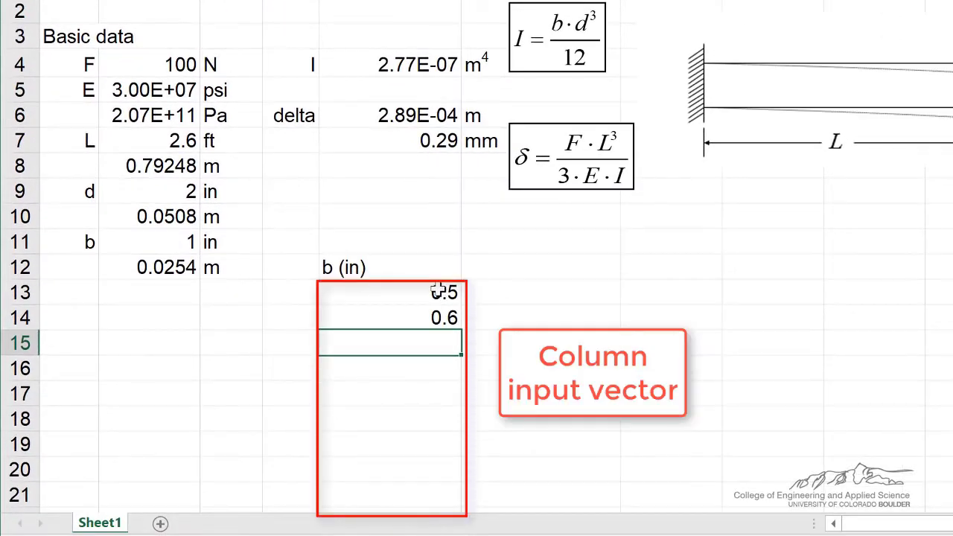
drag(450, 294, 437, 455)
click(507, 171)
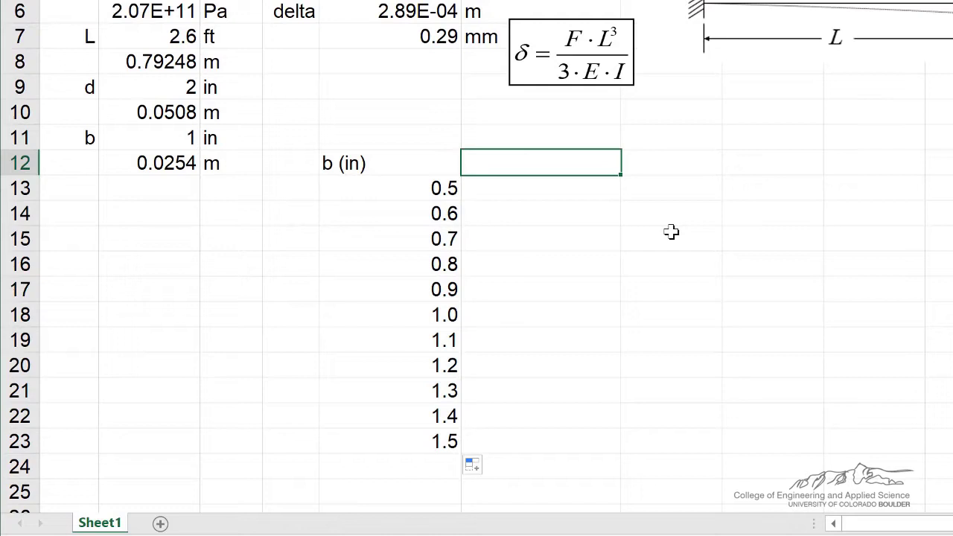
text(d)
key(Up)
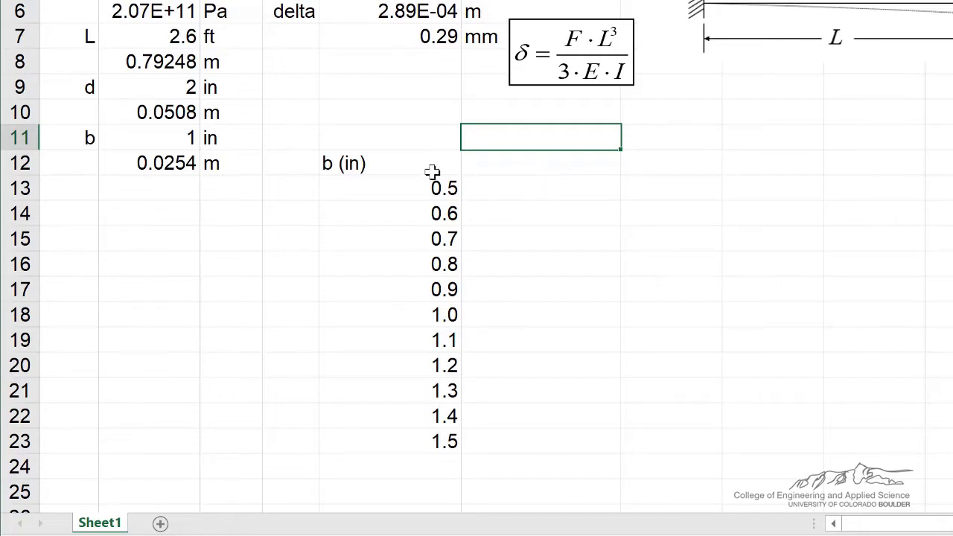
click(507, 164)
drag(425, 189, 410, 440)
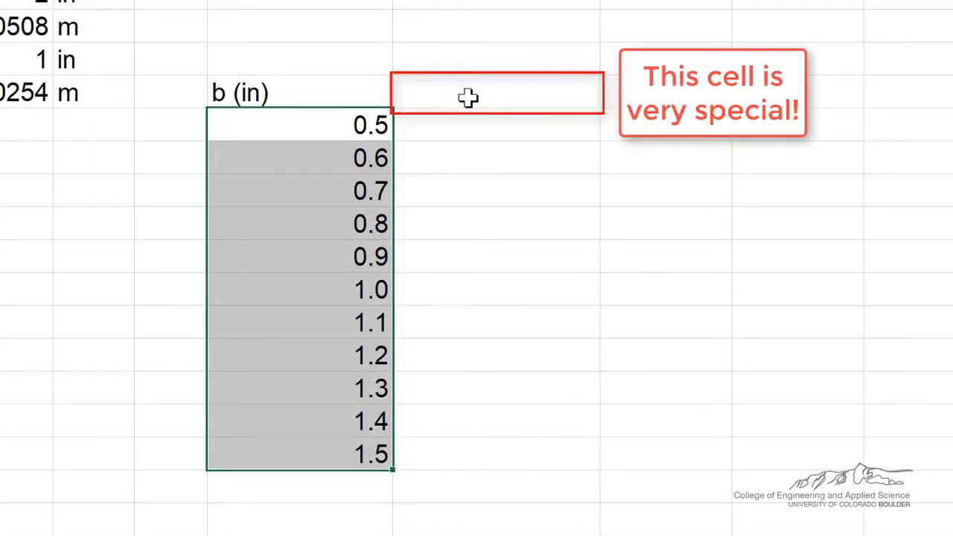
click(468, 98)
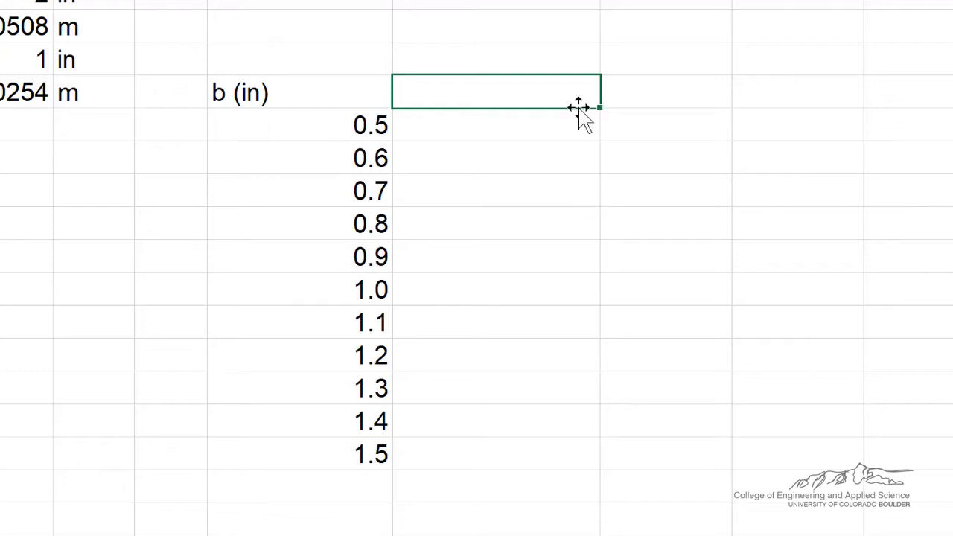
Enter the heading "delta (mm)" in cell F11.
click(485, 61)
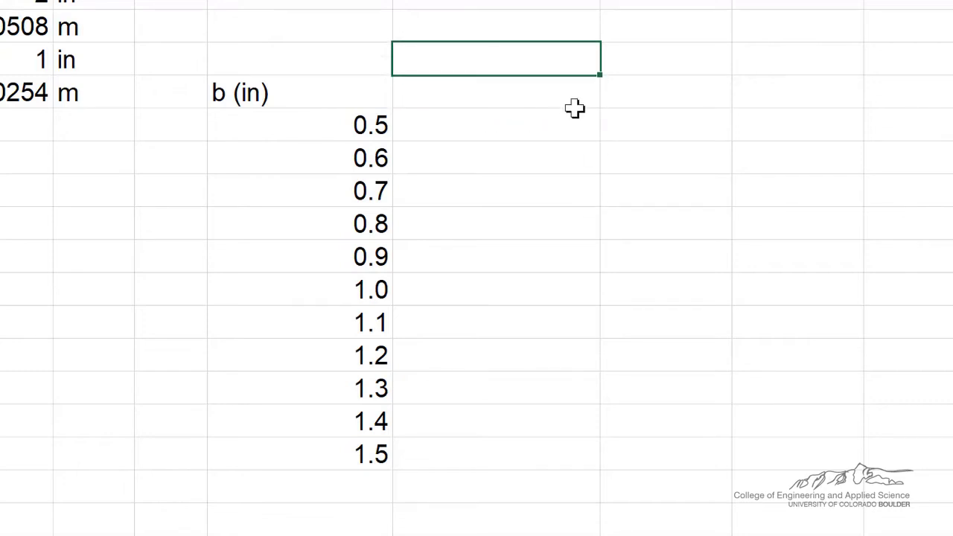
text(delta ()
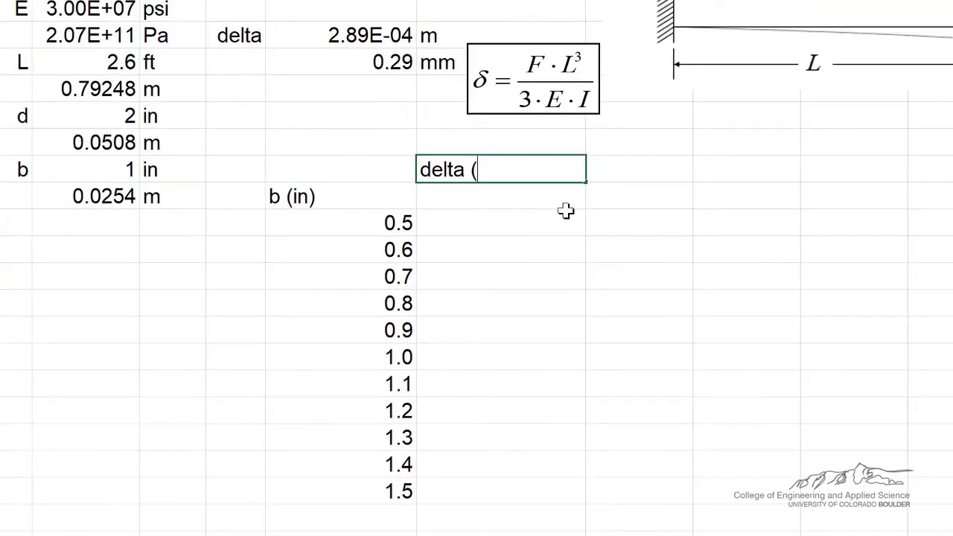
key(Return)
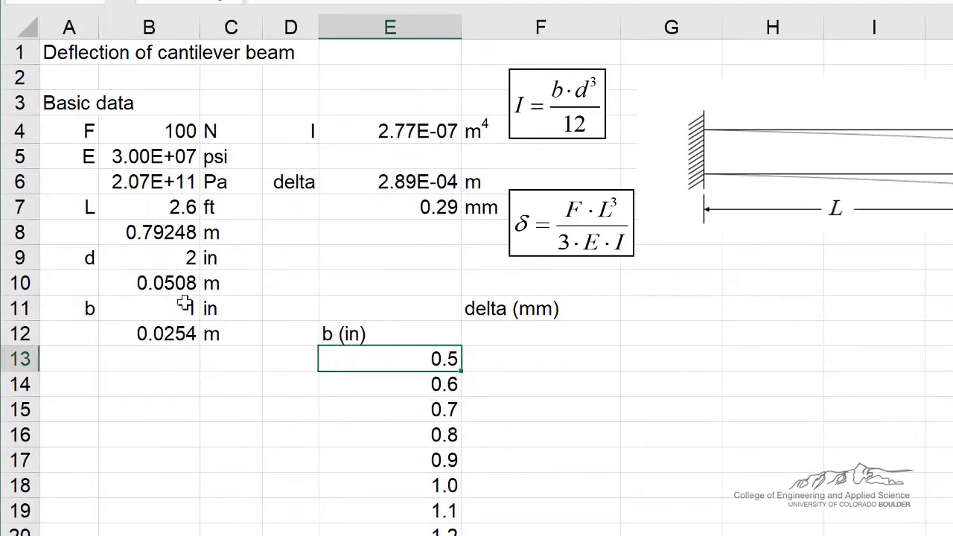
Link cell F12 to the calculated deflection in millimetres with the formula =E7.
click(129, 278)
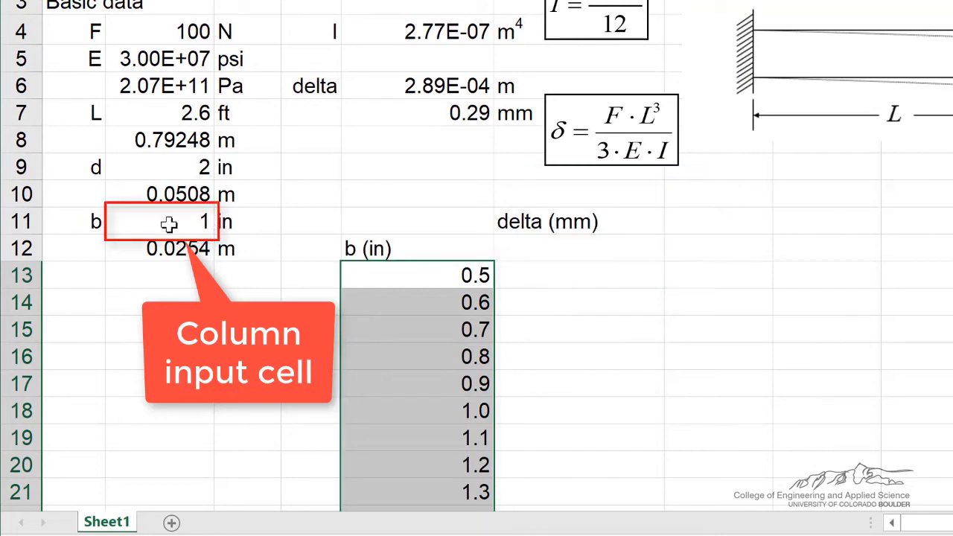
click(177, 224)
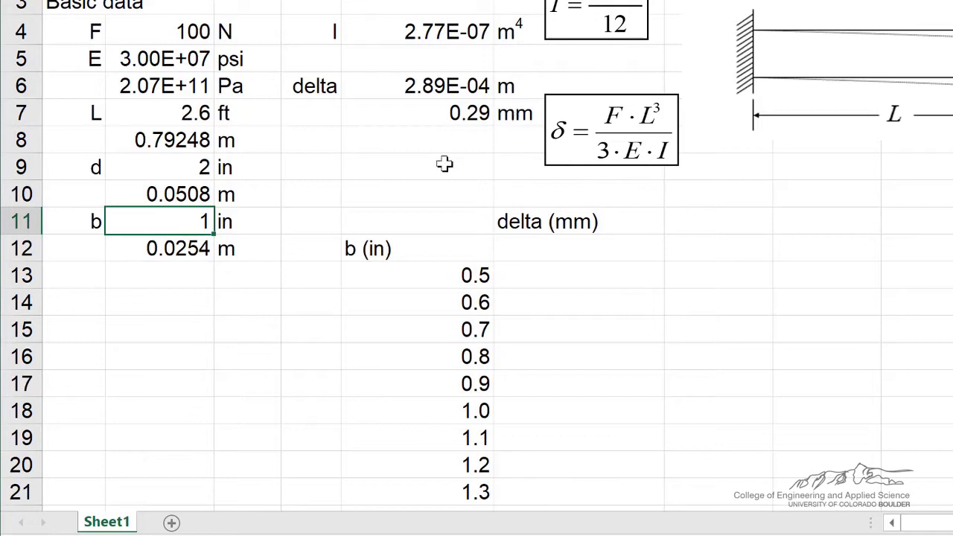
click(523, 255)
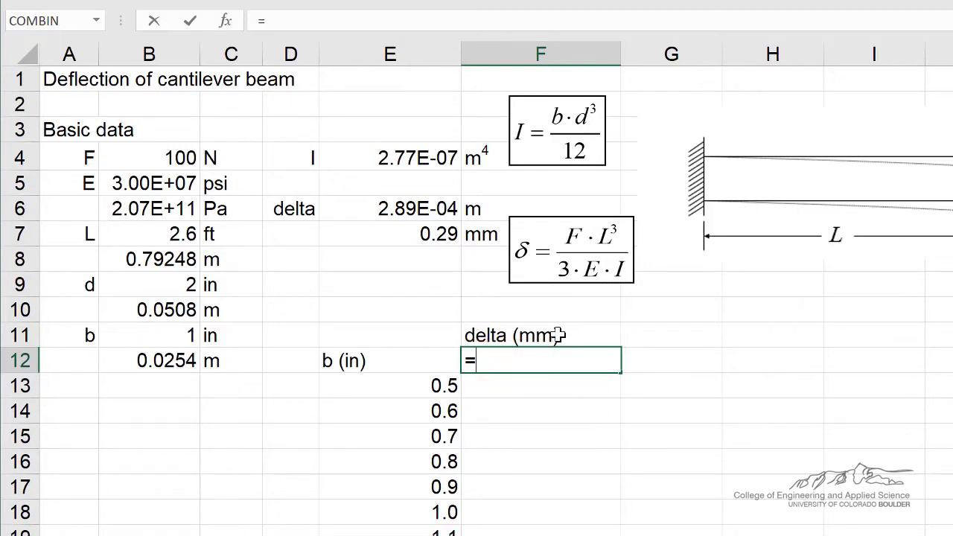
click(431, 234)
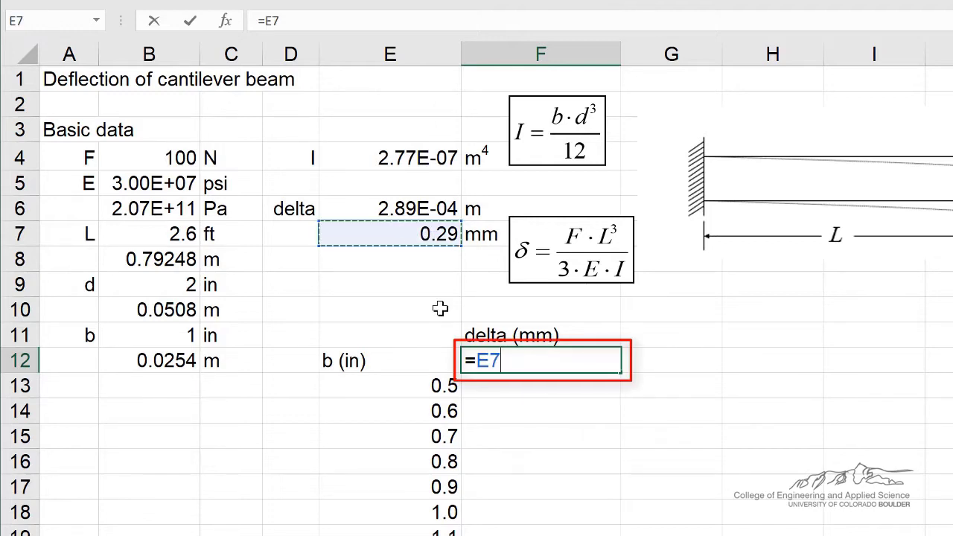
key(Return)
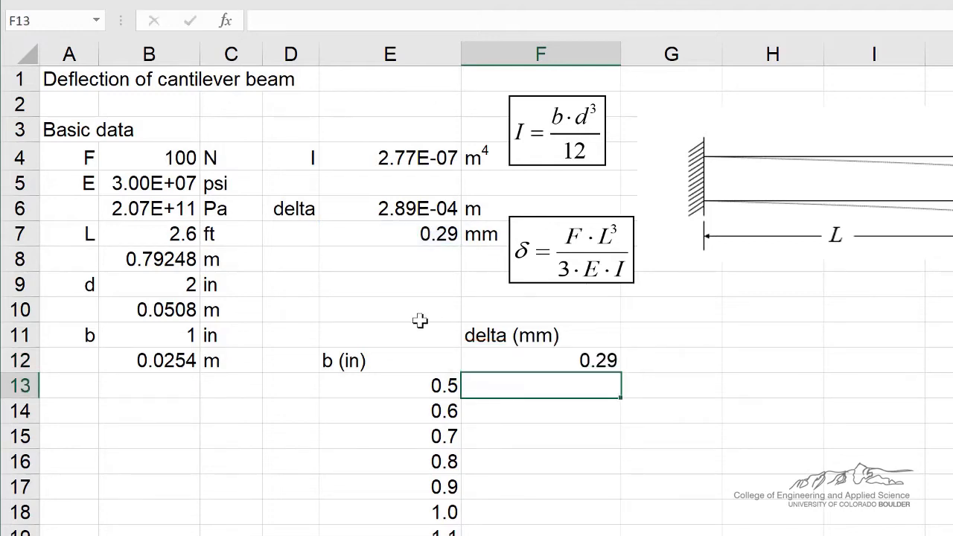
Set the beam width b in cell B11 to 2 in.
mouse_move(436, 362)
mouse_down()
mouse_move(507, 379)
mouse_move(520, 492)
mouse_move(409, 524)
mouse_move(385, 519)
mouse_move(381, 493)
mouse_up()
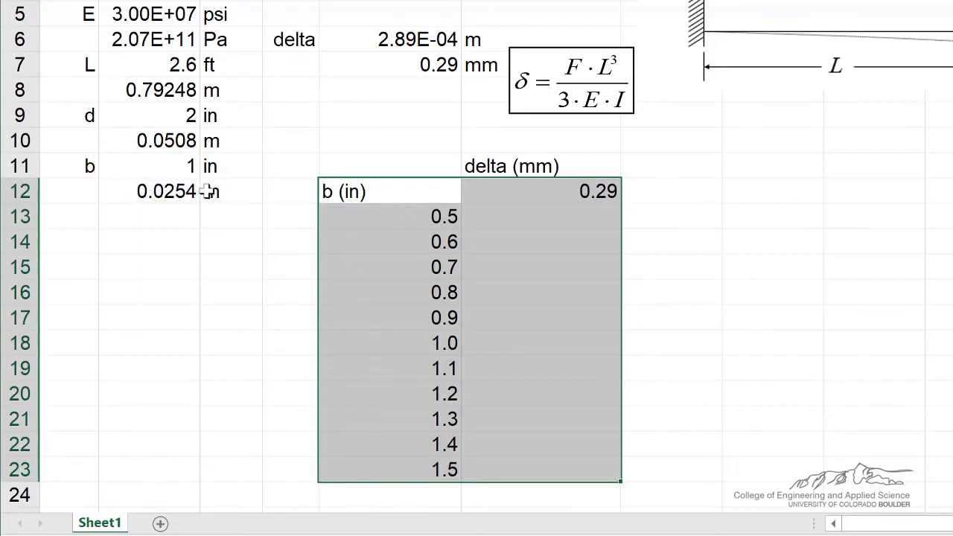
click(168, 167)
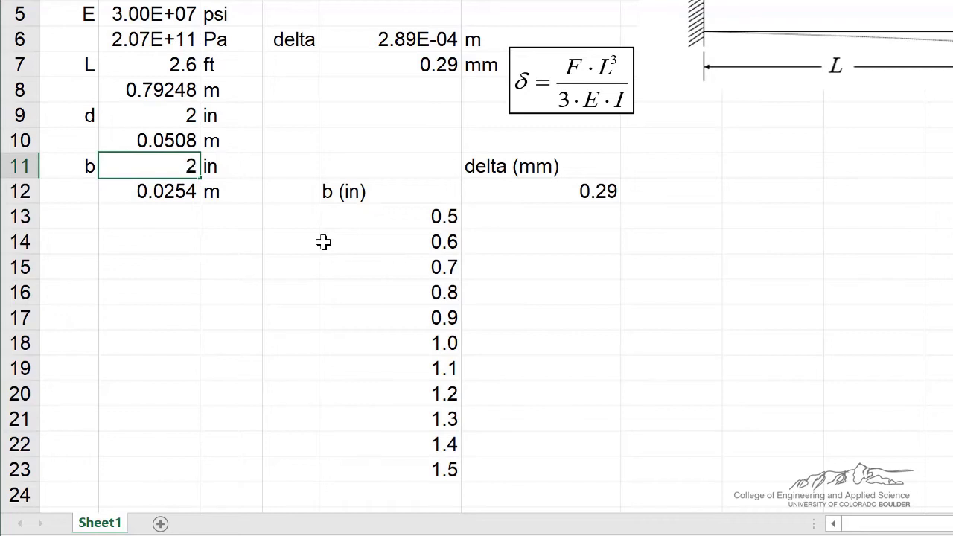
text(2)
key(Return)
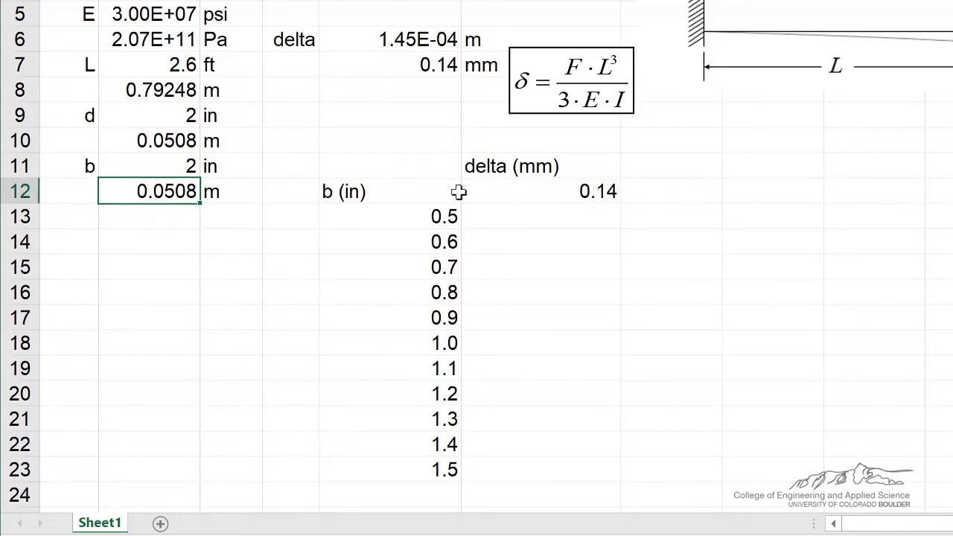
click(584, 196)
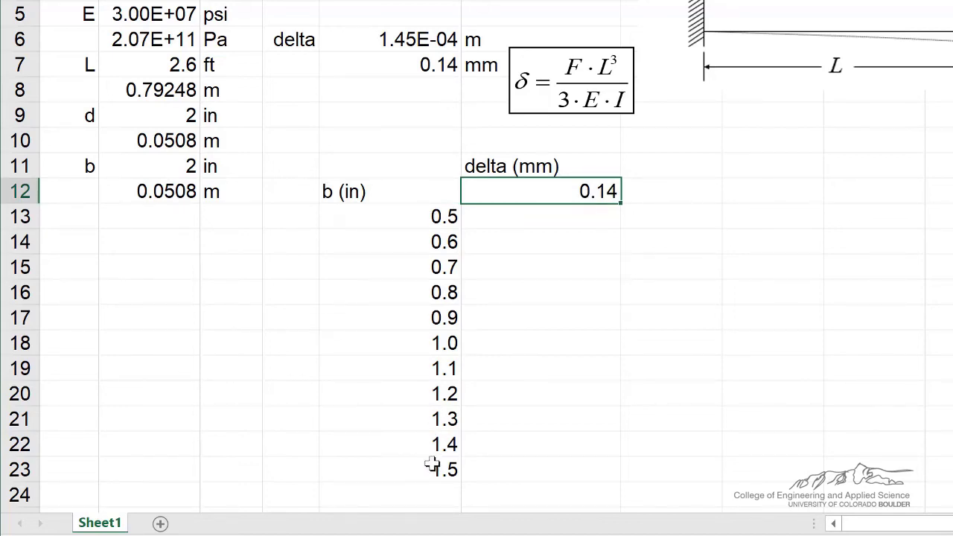
click(149, 167)
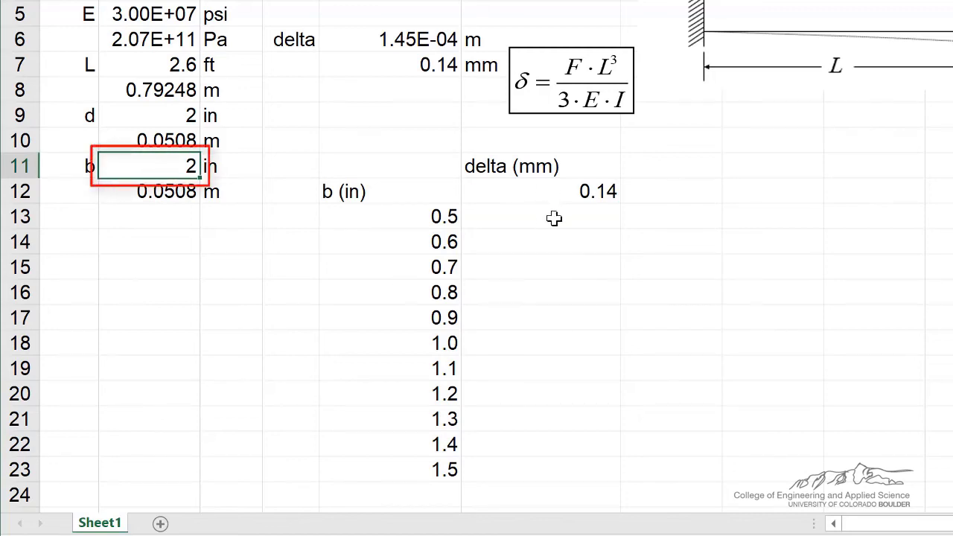
Create a What-If data table over E12:F23 with $B$11 as the column input cell, and show F13 with three decimals.
mouse_move(452, 204)
mouse_down()
mouse_move(531, 276)
mouse_move(521, 425)
mouse_move(531, 472)
mouse_up()
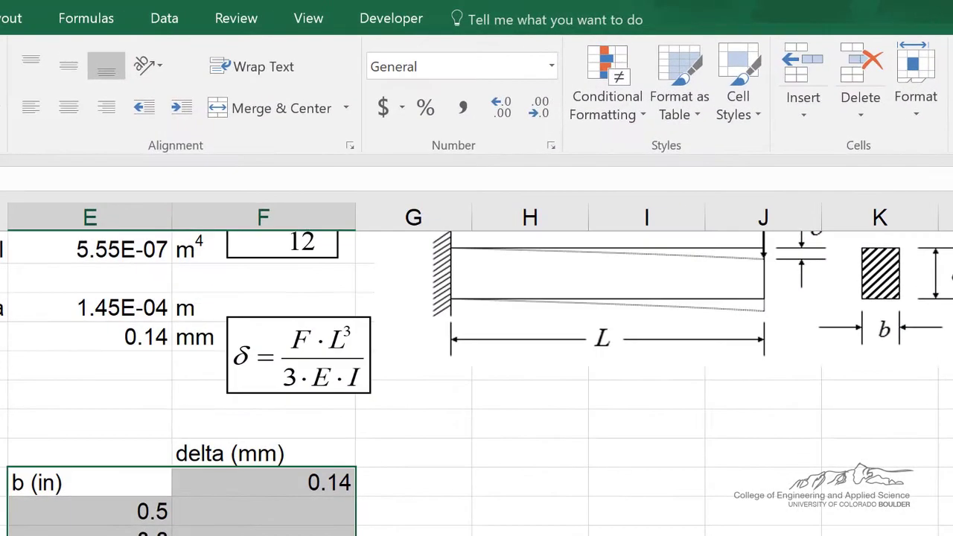
click(201, 20)
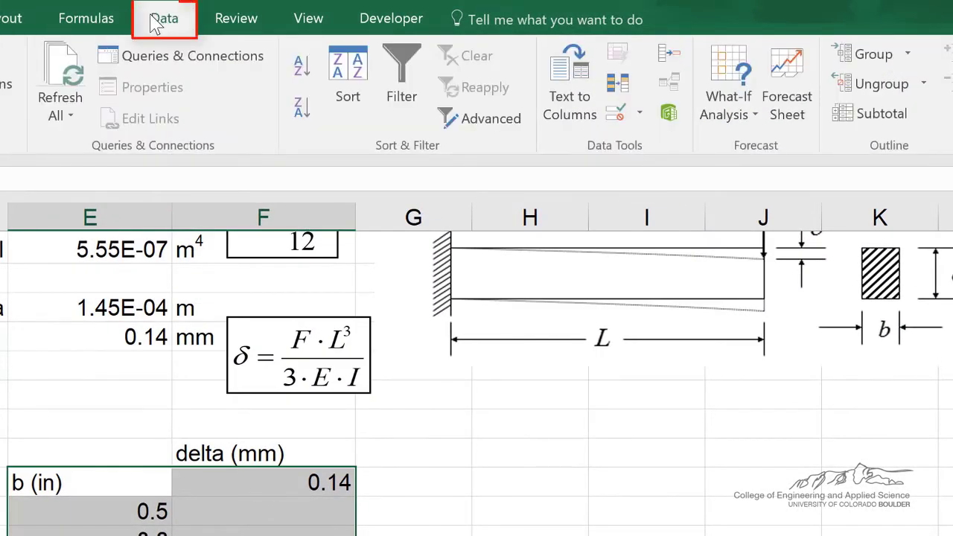
click(732, 112)
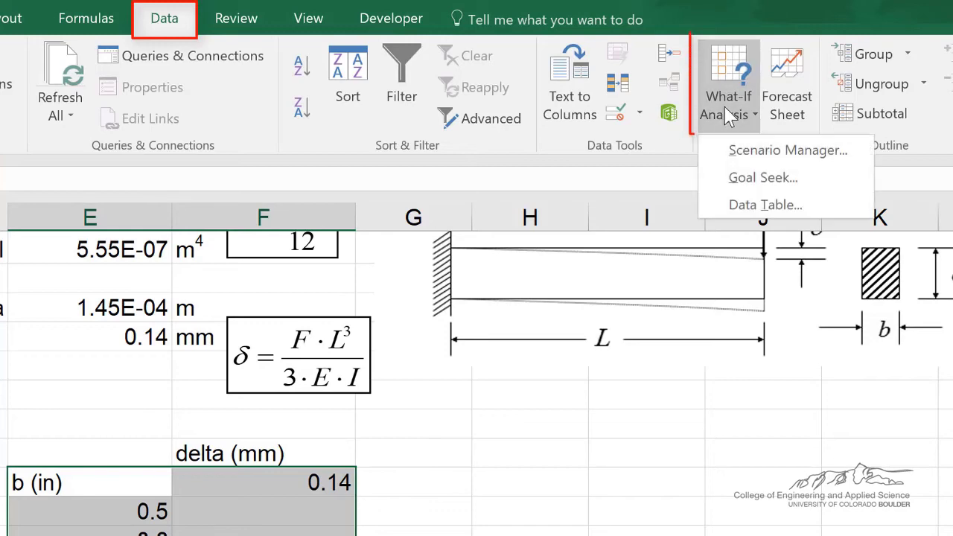
click(765, 205)
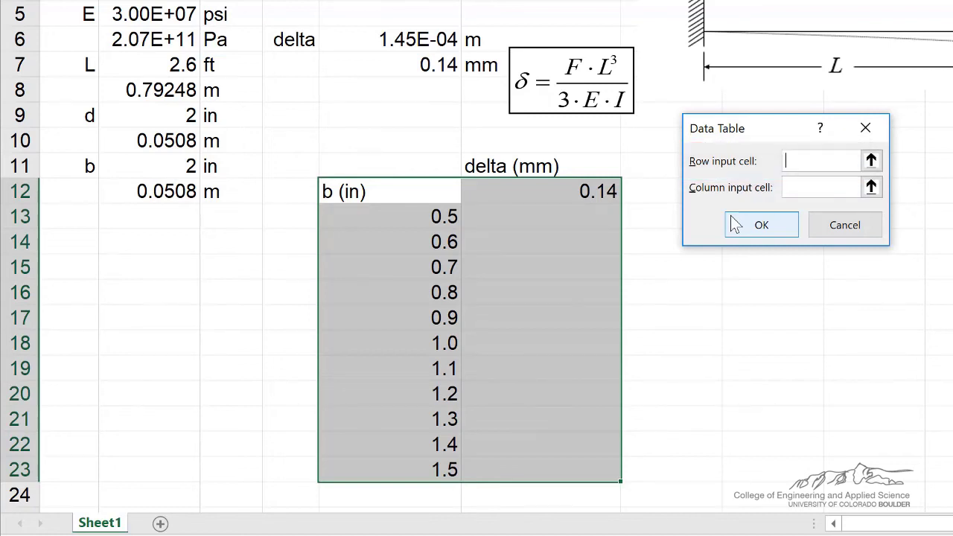
click(794, 188)
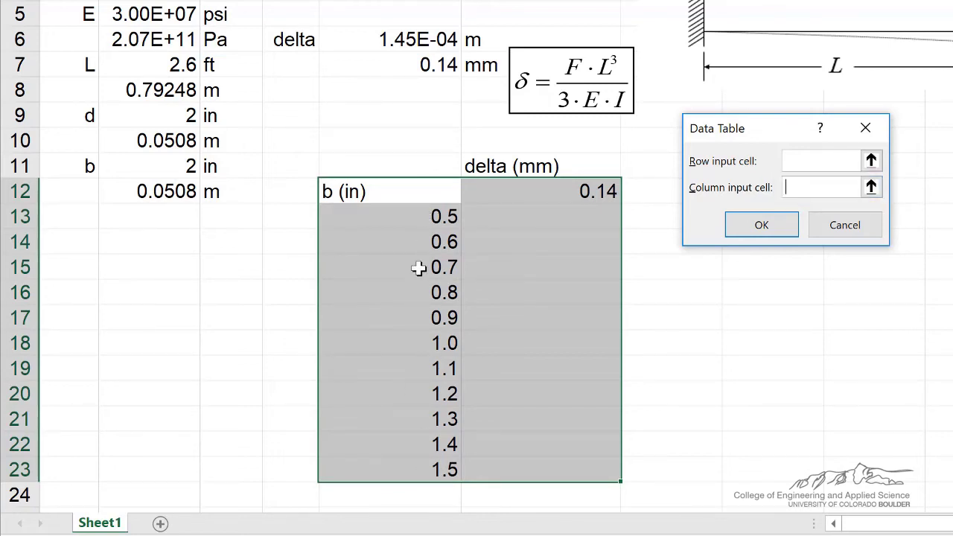
click(171, 165)
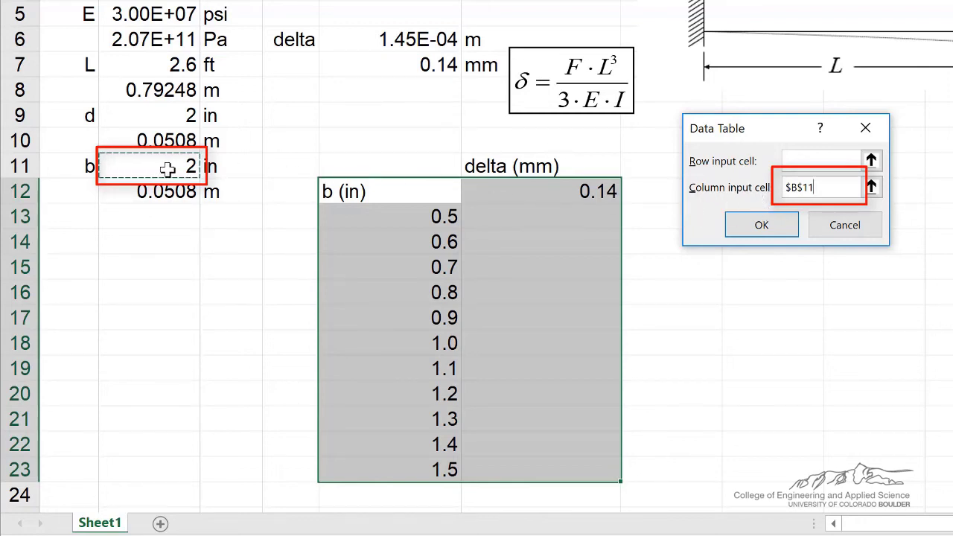
click(753, 229)
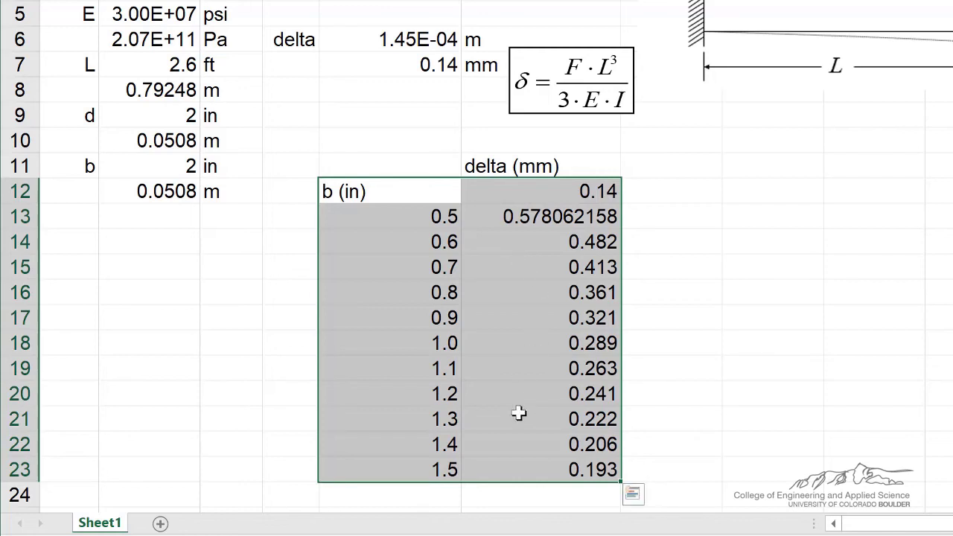
click(555, 215)
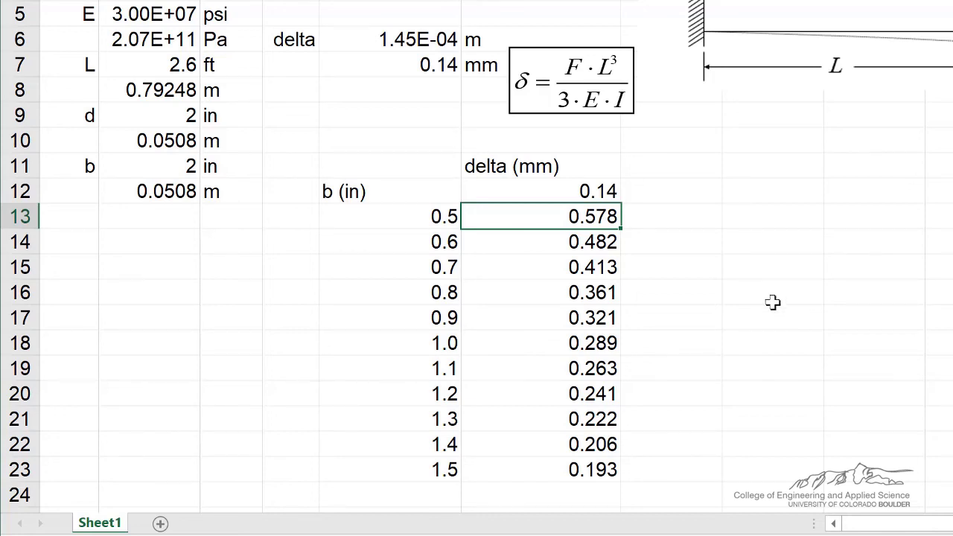
Plot F13:F23 against E13:E23 as a smooth-line scatter chart below the table, with axis titles "b (in)" and "Deflection (mm)".
key(Left)
key(ctrl+shift+Down)
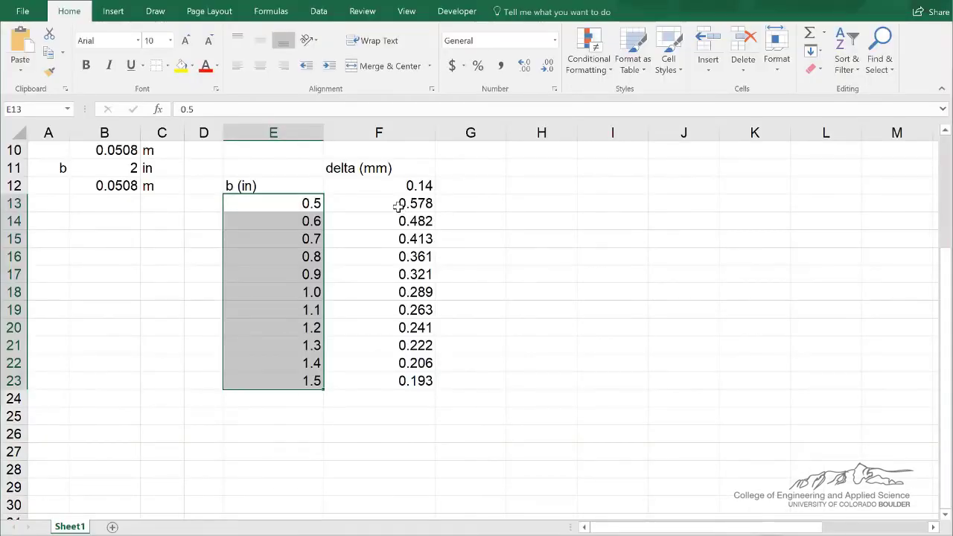
drag(405, 204, 436, 383)
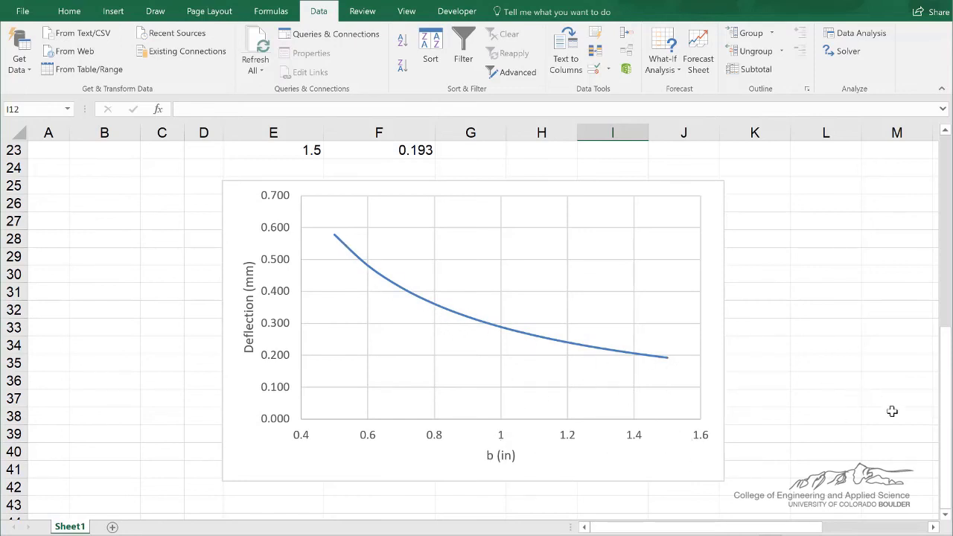
drag(939, 404, 939, 220)
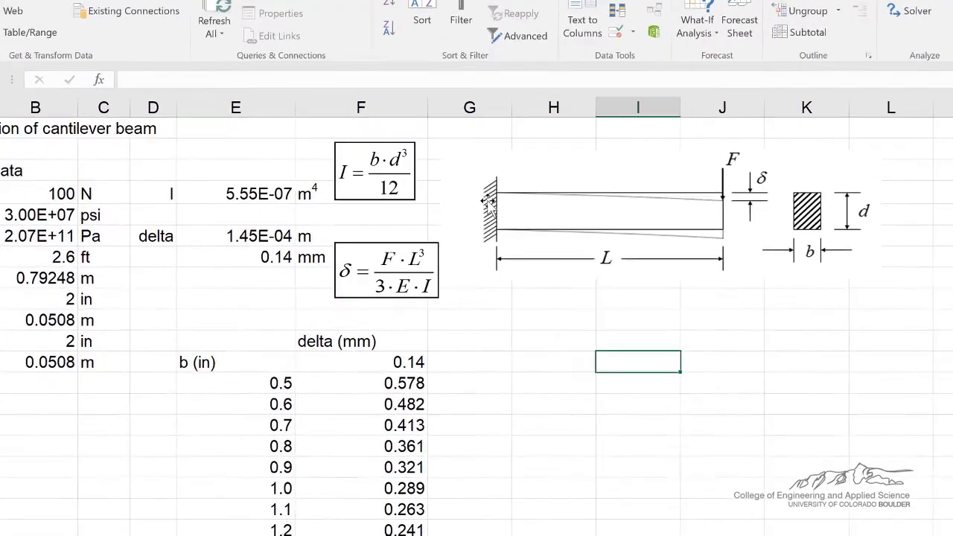